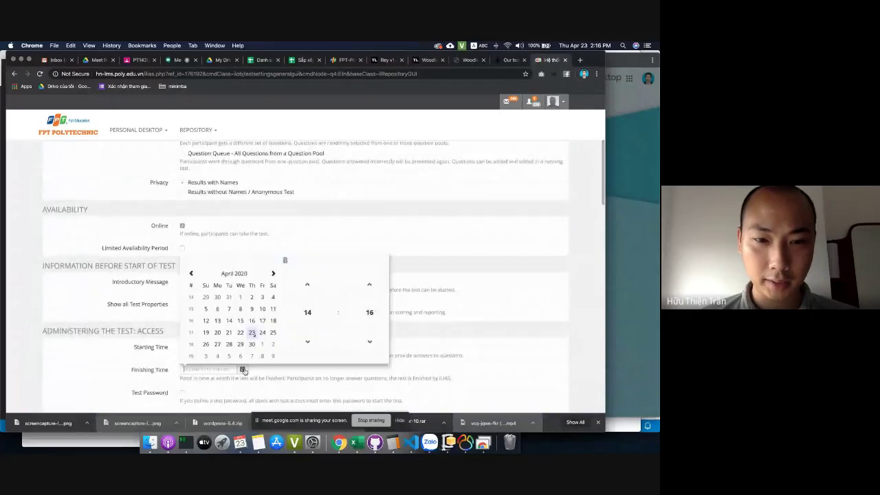
Set Quiz 2's finishing time to 24.04.2020 23:55 and save the test settings
click(307, 316)
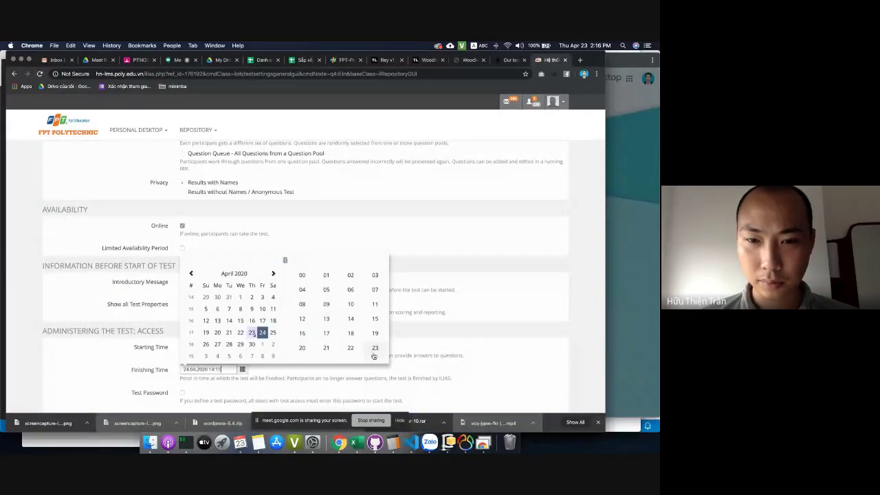
click(375, 352)
click(369, 313)
click(375, 331)
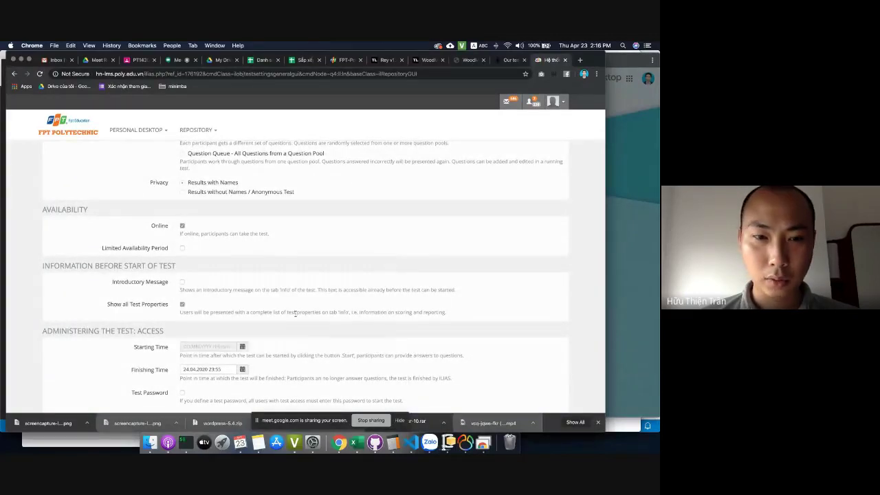
scroll(296, 313, down, 20)
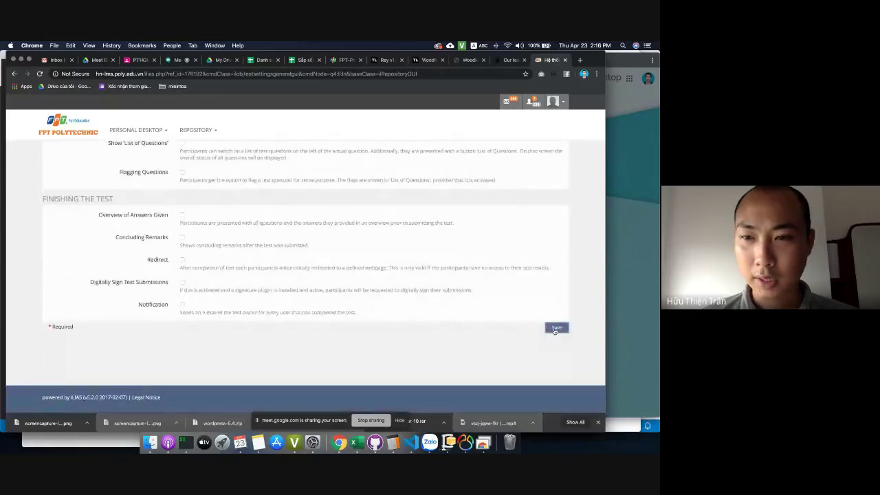
click(555, 328)
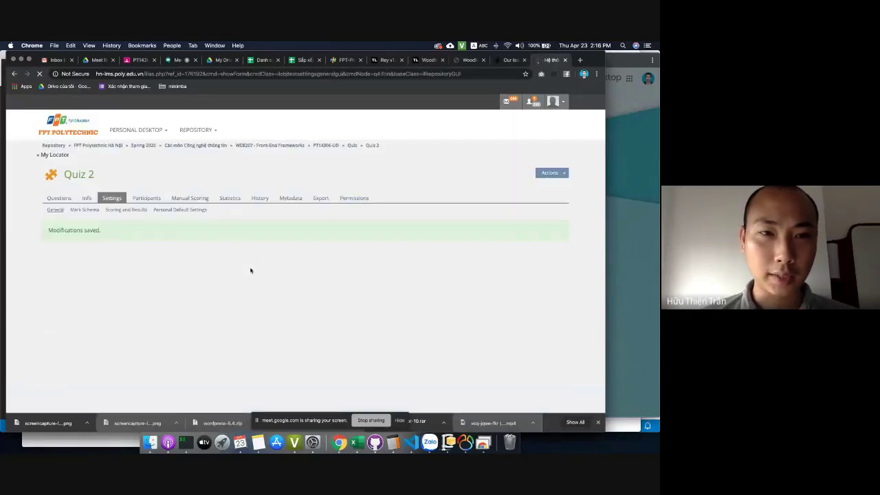
Return to the Quiz folder and open Quiz 3 through Quiz 8, each in its own browser tab
click(352, 145)
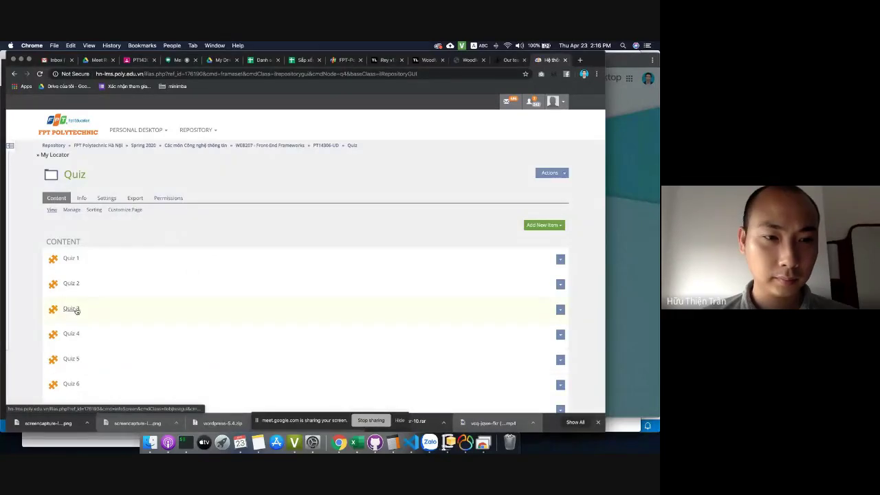
super+click(73, 309)
super+click(71, 334)
super+click(71, 358)
super+click(70, 384)
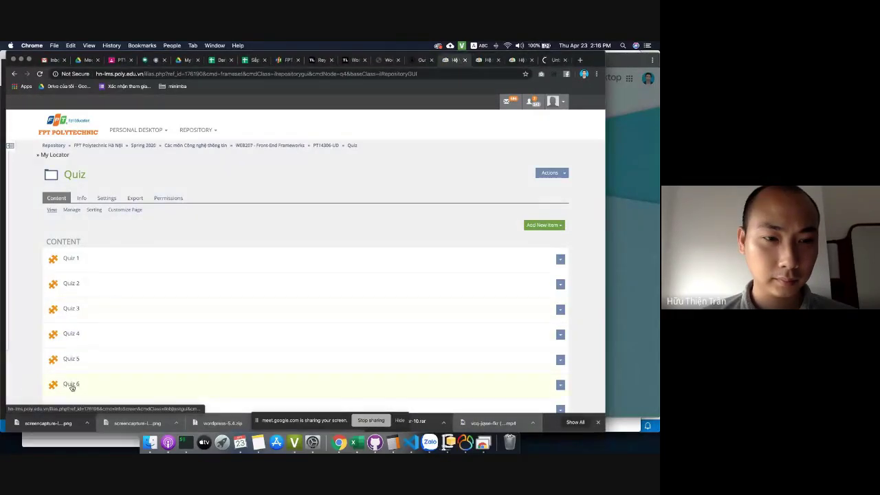
scroll(72, 381, down, 2)
super+click(76, 358)
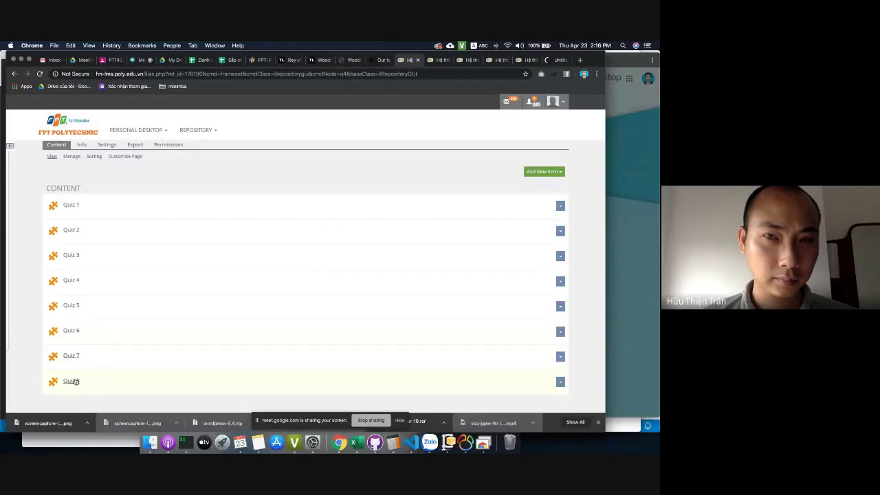
super+click(75, 381)
In Quiz 3's general settings, set the finishing time to 24.04.2020 23:55 and save
click(417, 60)
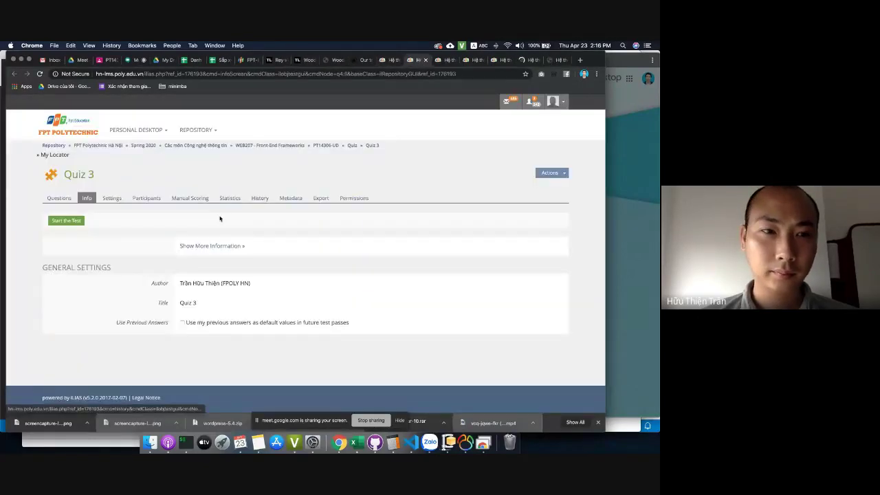
click(112, 198)
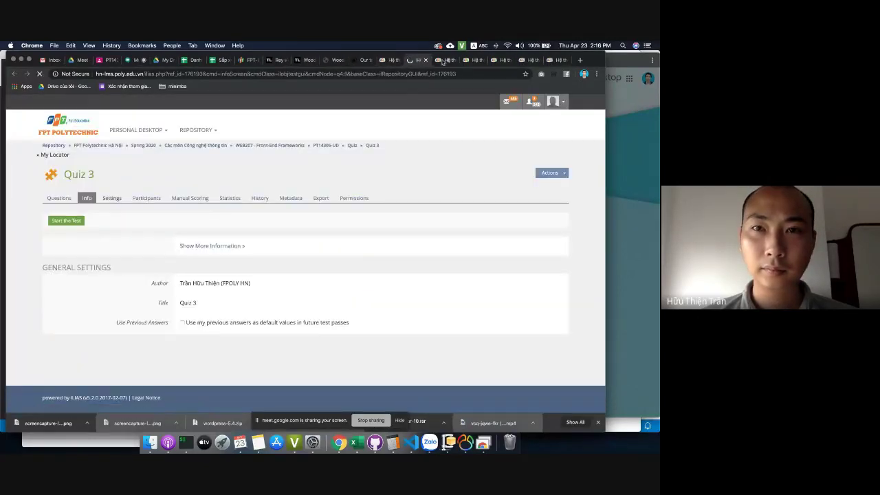
scroll(230, 256, down, 10)
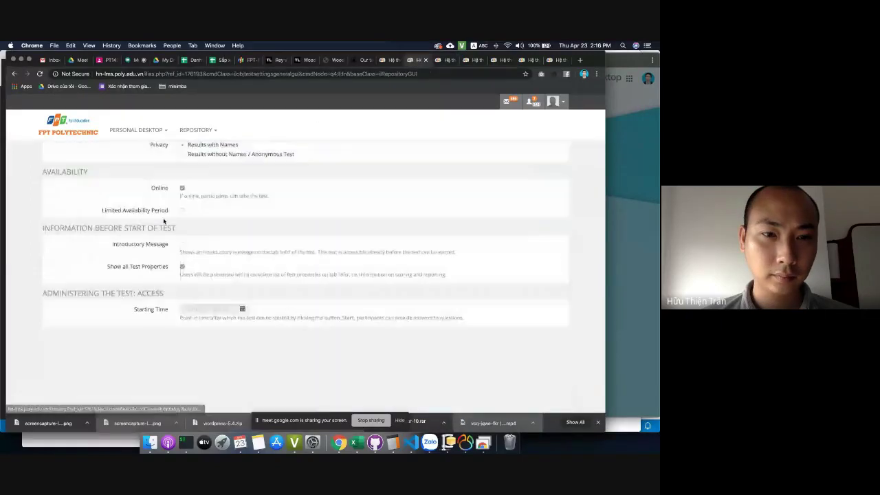
click(242, 278)
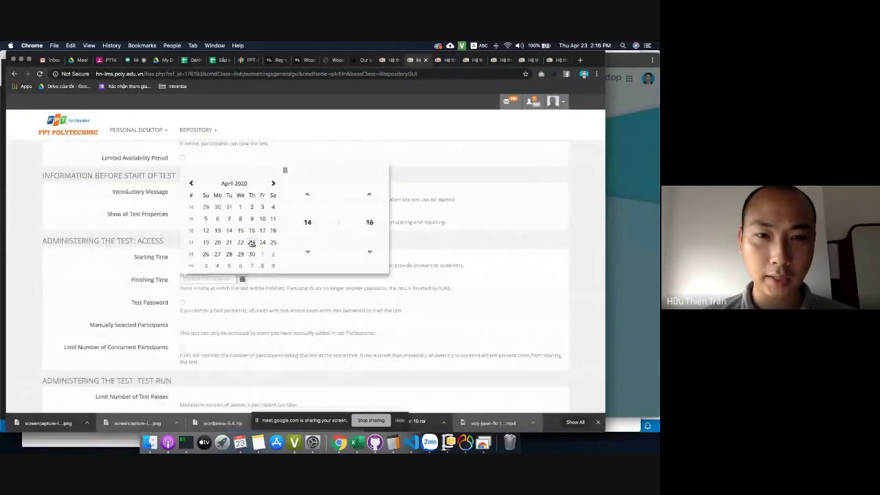
click(307, 222)
click(375, 260)
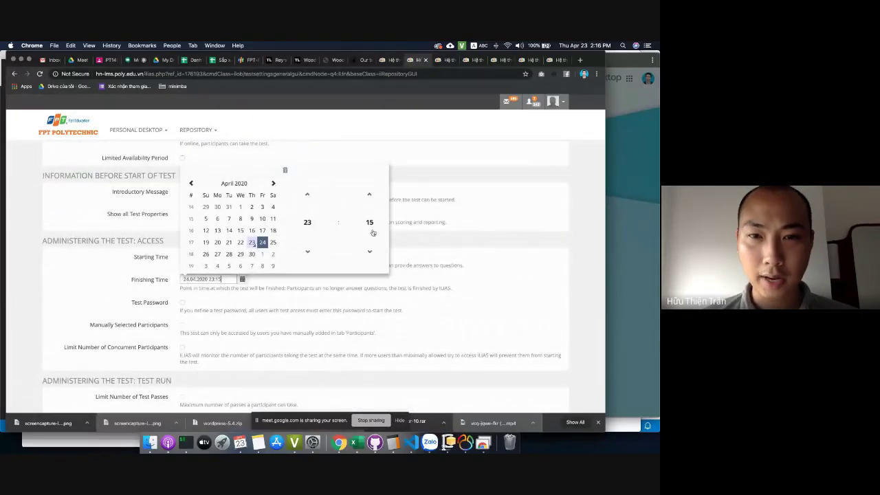
click(369, 222)
click(374, 240)
scroll(448, 220, up, 10)
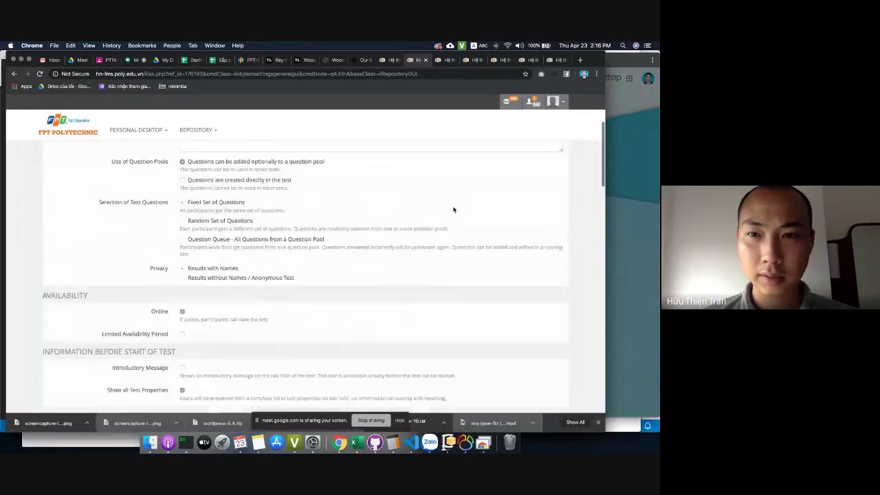
click(557, 179)
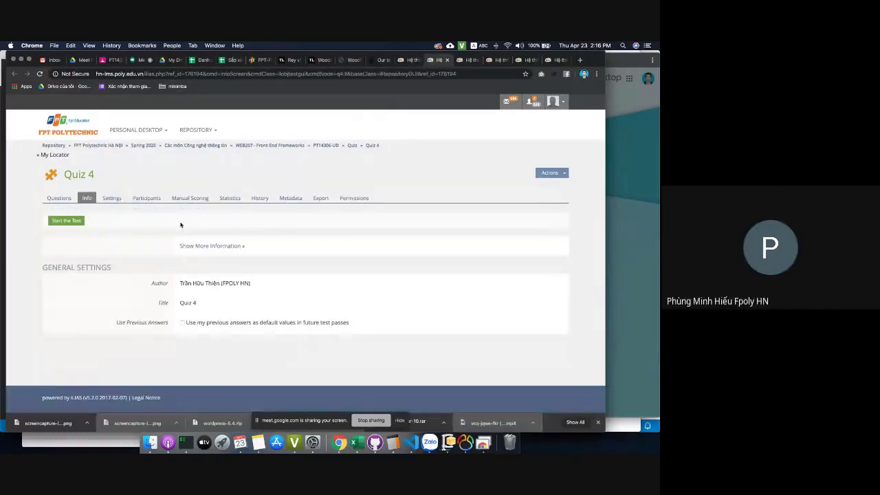
Set the finishing time in Quiz 4's general settings to 24.04.2020 23:55, then save and close that quiz
click(114, 199)
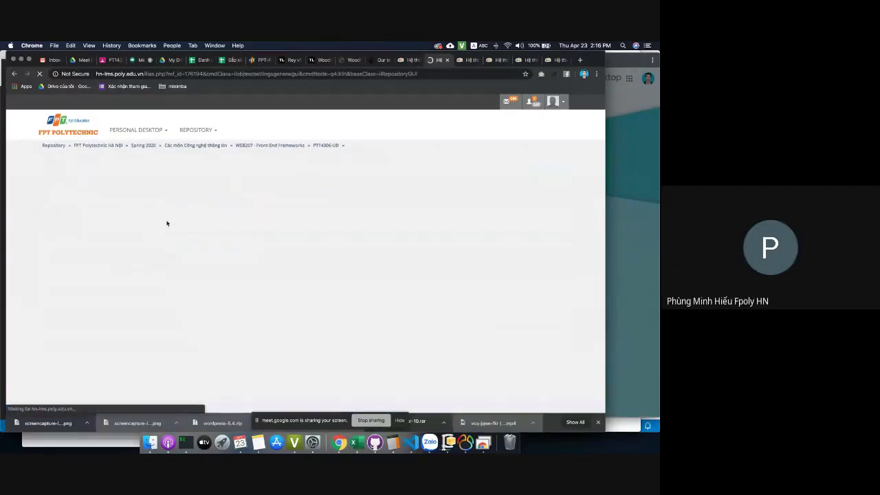
scroll(169, 231, down, 5)
scroll(207, 309, down, 1)
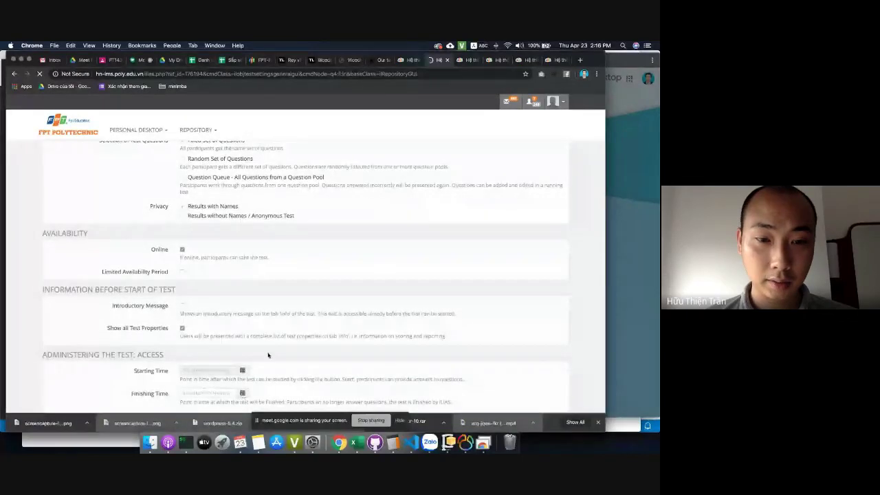
click(242, 392)
click(262, 356)
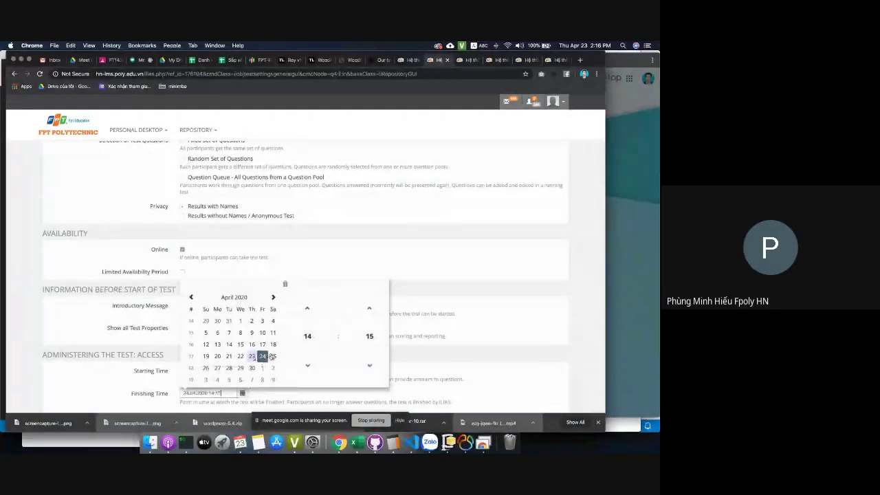
click(309, 337)
click(373, 369)
click(369, 336)
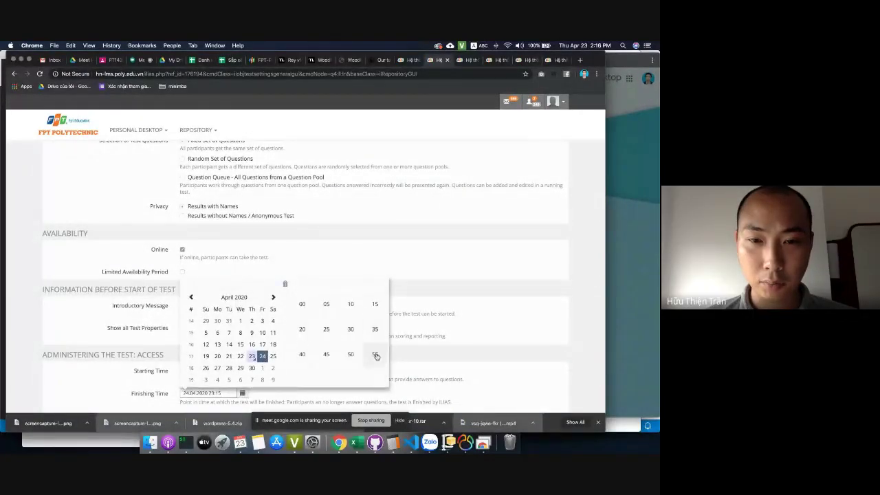
click(375, 354)
scroll(440, 302, up, 5)
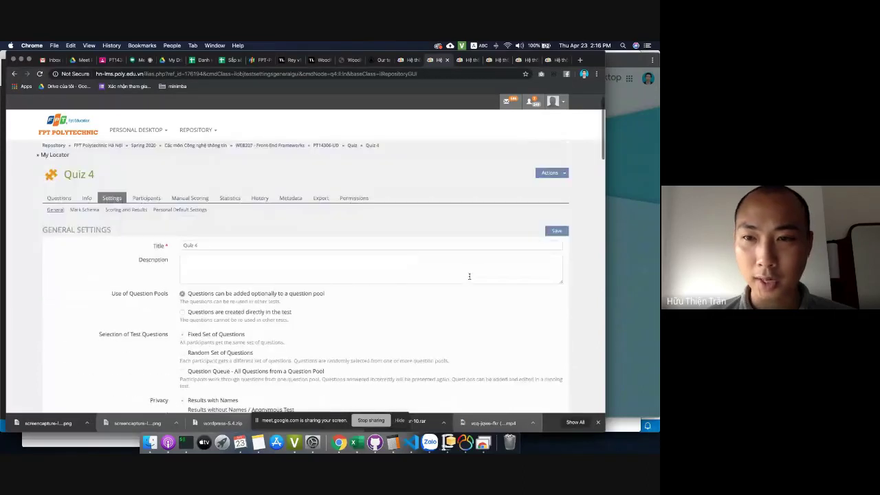
click(550, 233)
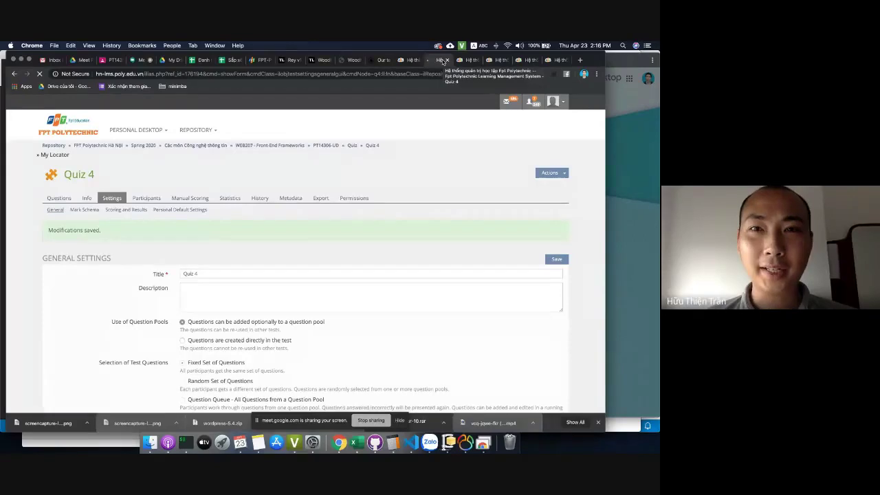
click(447, 60)
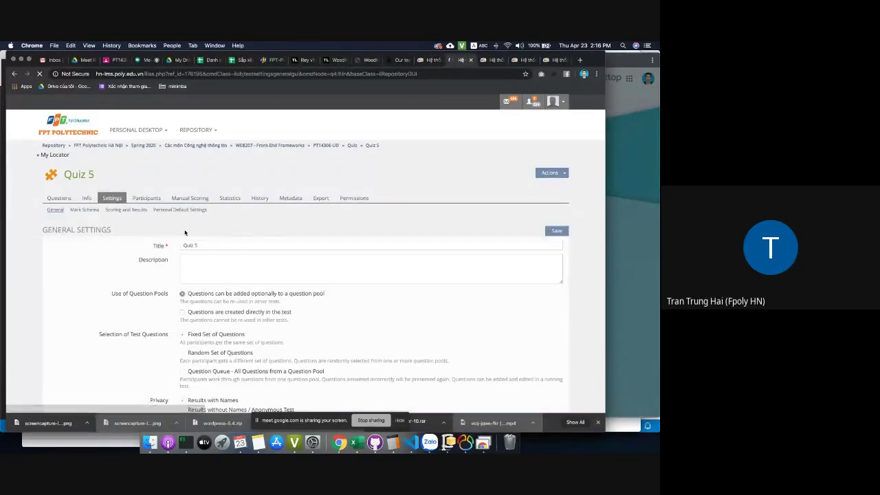
Give Quiz 5 a finishing time of 24.04.2020 23:55, save its settings and close that quiz
scroll(189, 231, down, 10)
click(240, 276)
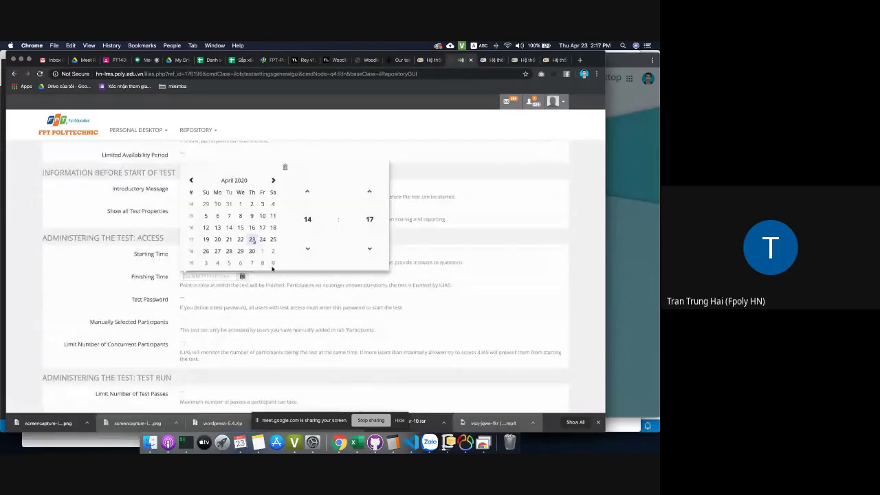
click(261, 239)
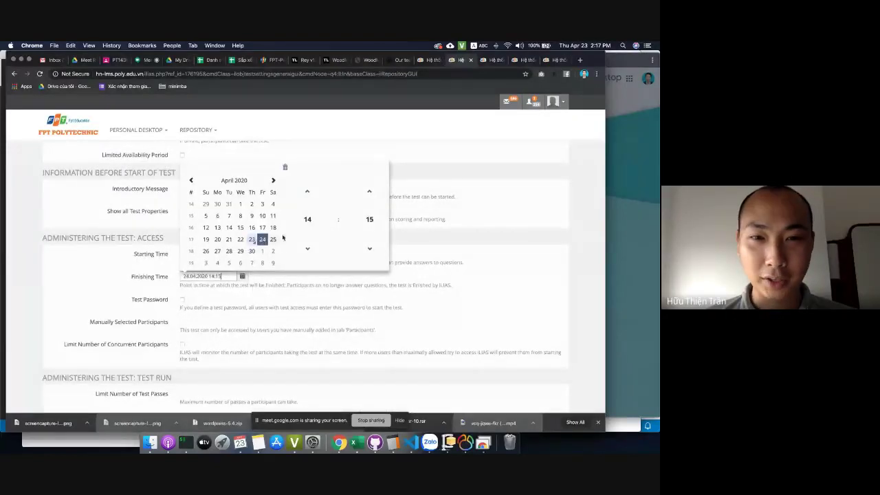
click(308, 219)
click(375, 256)
click(369, 219)
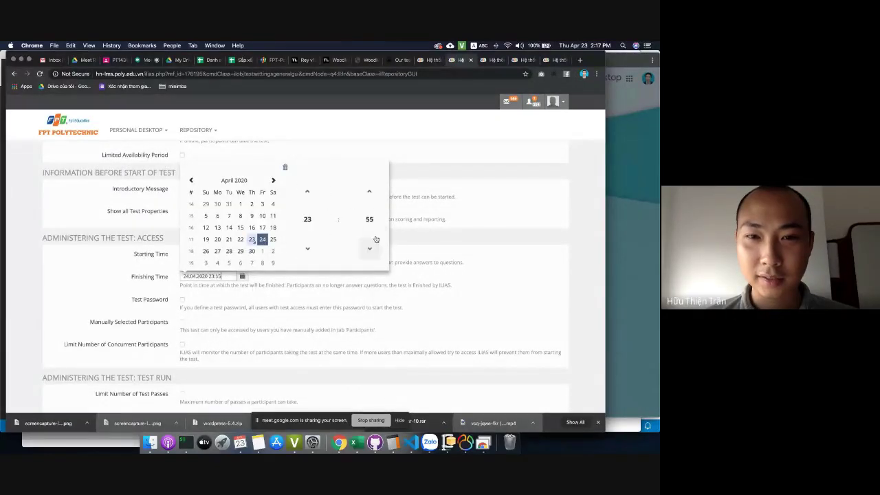
click(375, 241)
scroll(481, 203, up, 15)
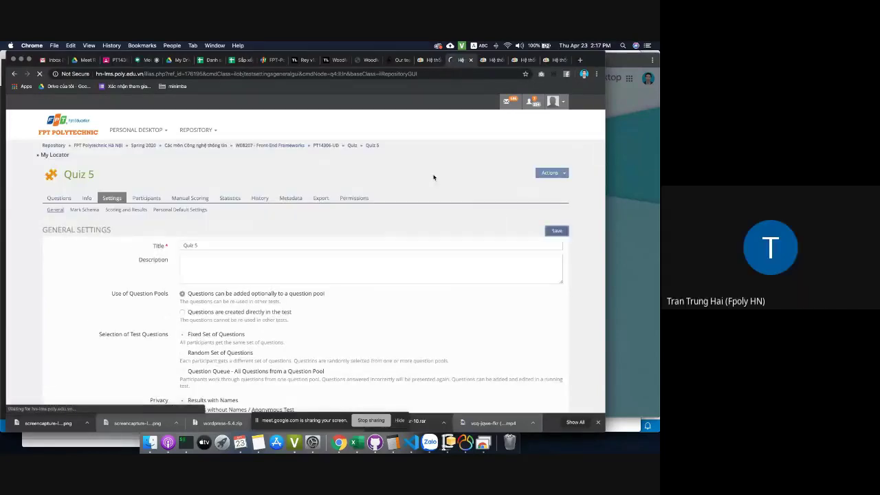
click(460, 60)
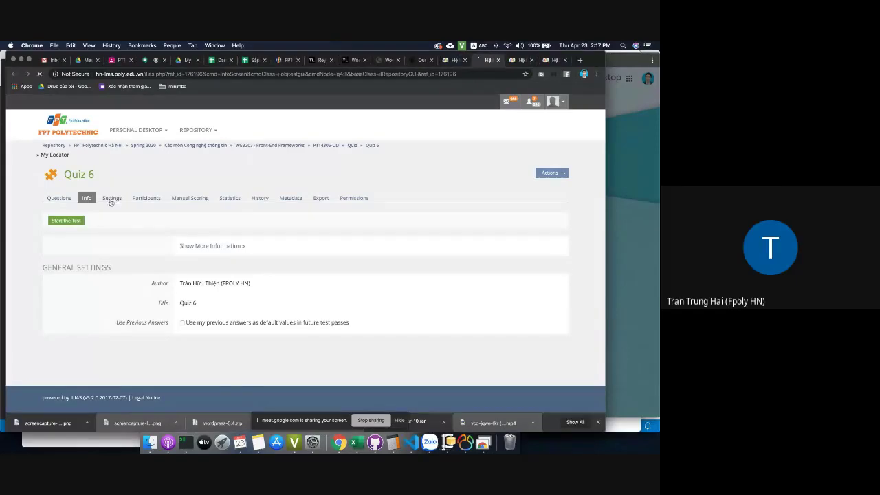
In Quiz 6's general settings, set the finishing time to 24.04.2020 23:55 and save
scroll(219, 293, down, 5)
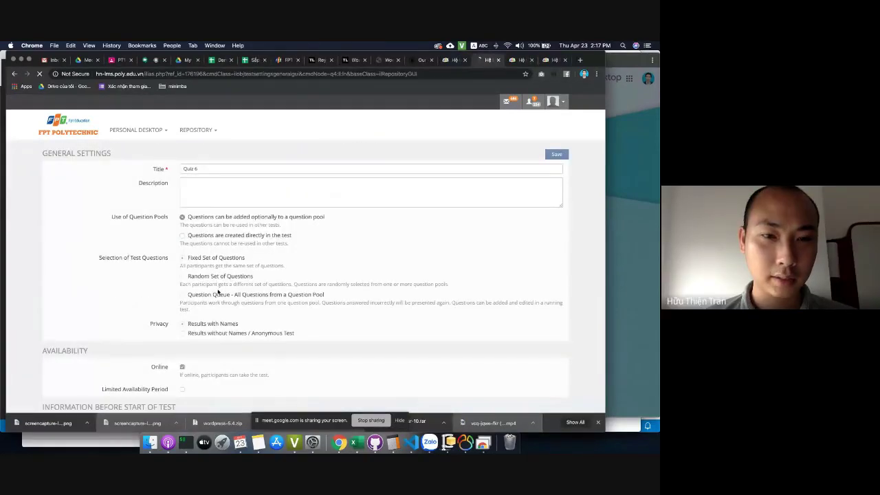
scroll(233, 337, down, 2)
click(243, 393)
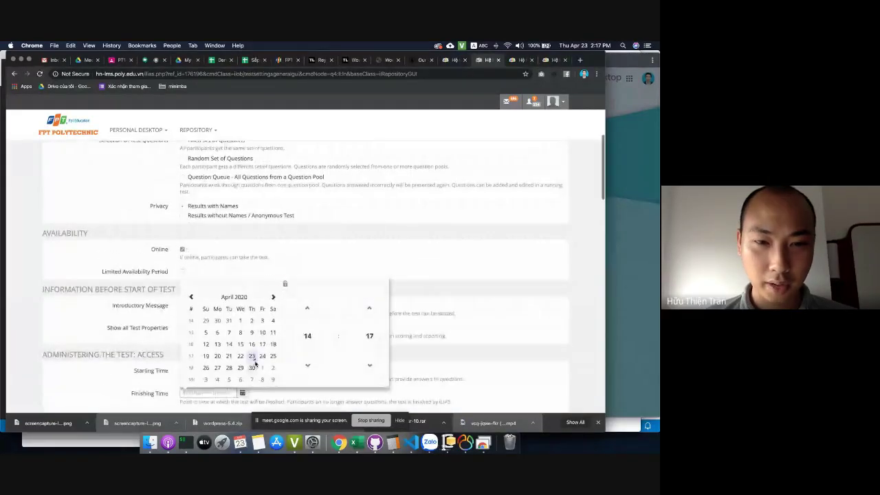
click(262, 356)
click(308, 335)
click(369, 364)
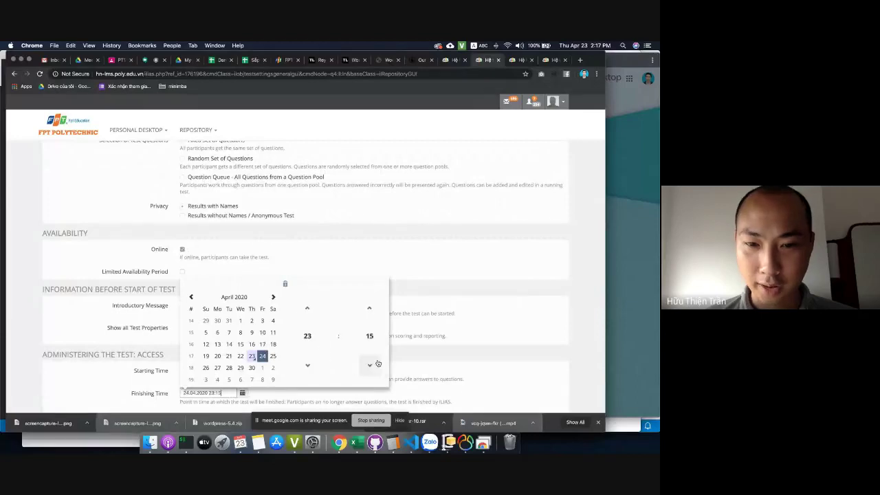
click(369, 365)
click(369, 365)
click(372, 340)
click(374, 356)
scroll(433, 270, up, 5)
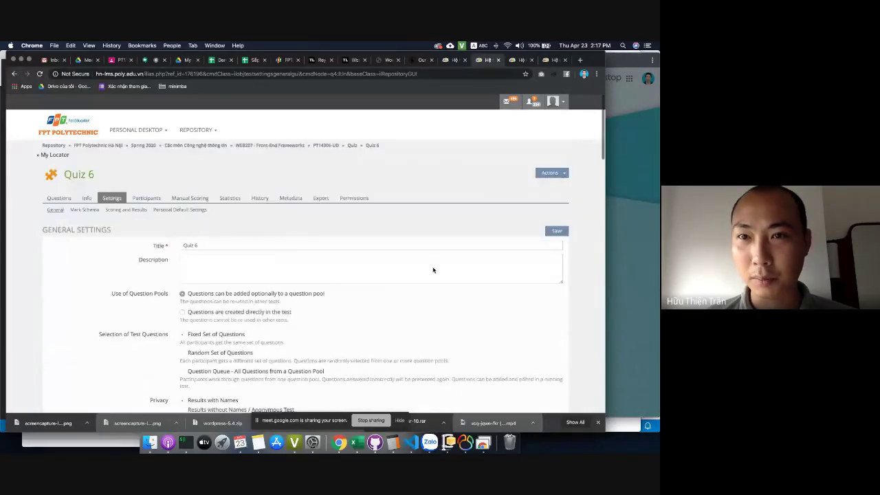
click(555, 233)
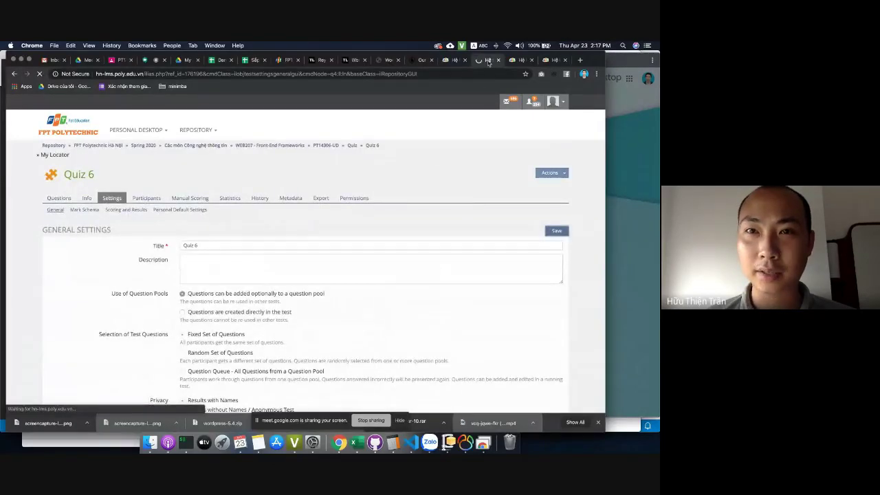
In Quiz 7's general settings, set the finishing time to 24.04.2020 23:55, then save and close that quiz
click(516, 60)
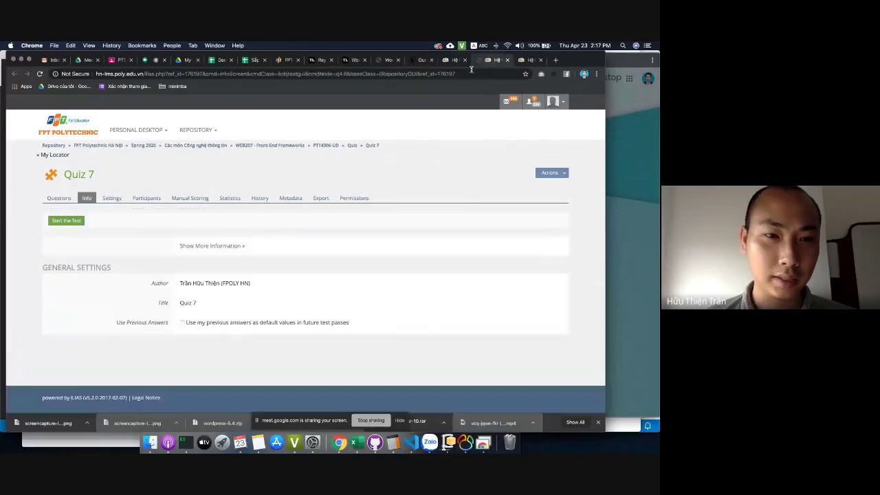
click(117, 199)
scroll(183, 237, down, 3)
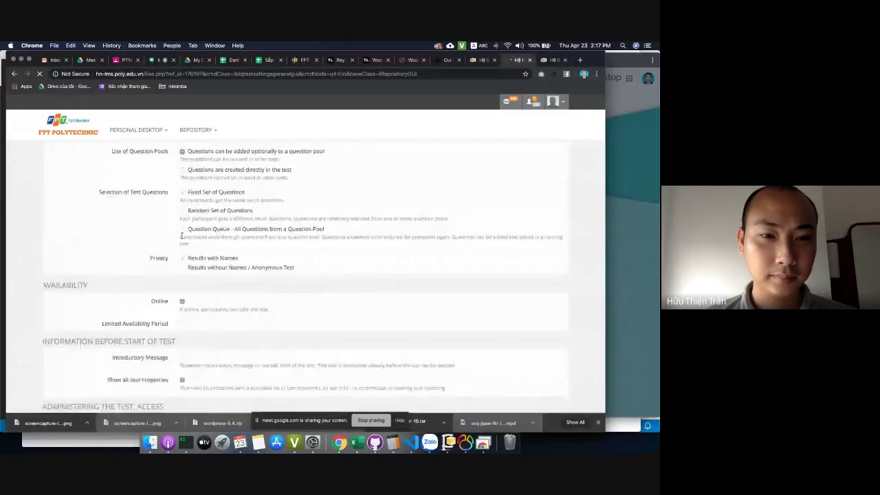
scroll(182, 236, down, 3)
click(242, 278)
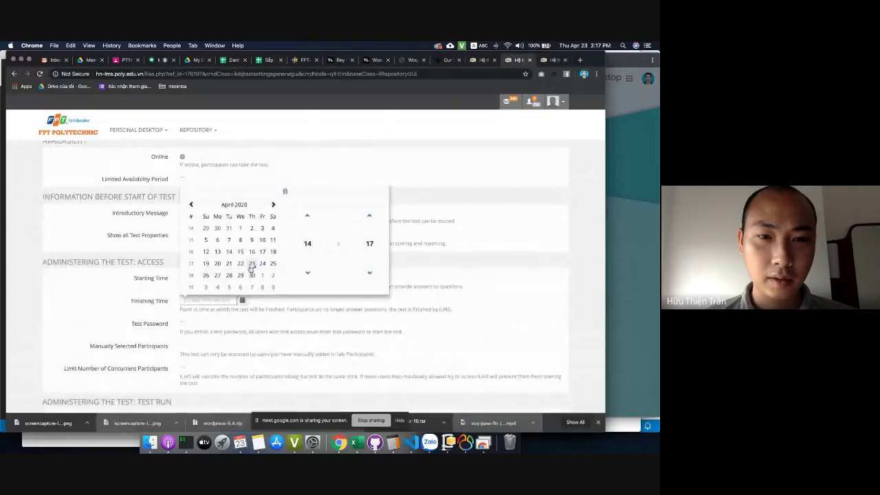
click(264, 264)
click(310, 244)
click(375, 279)
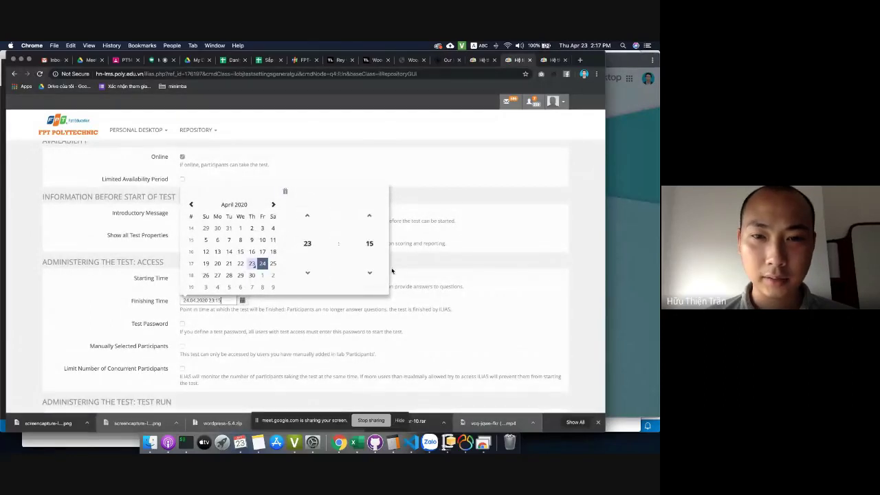
click(371, 243)
click(375, 263)
key(Return)
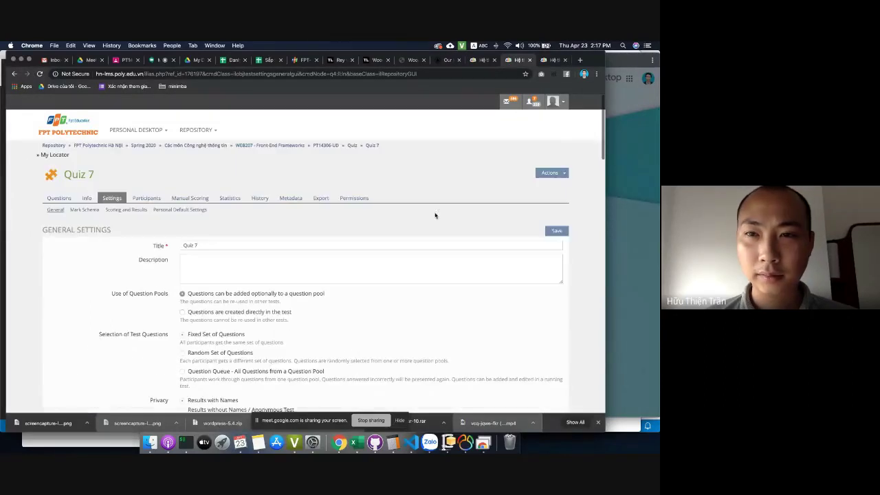
click(529, 60)
In Quiz 8's general settings, set the finishing date to 24.04.2020 and the hour to 23
click(114, 199)
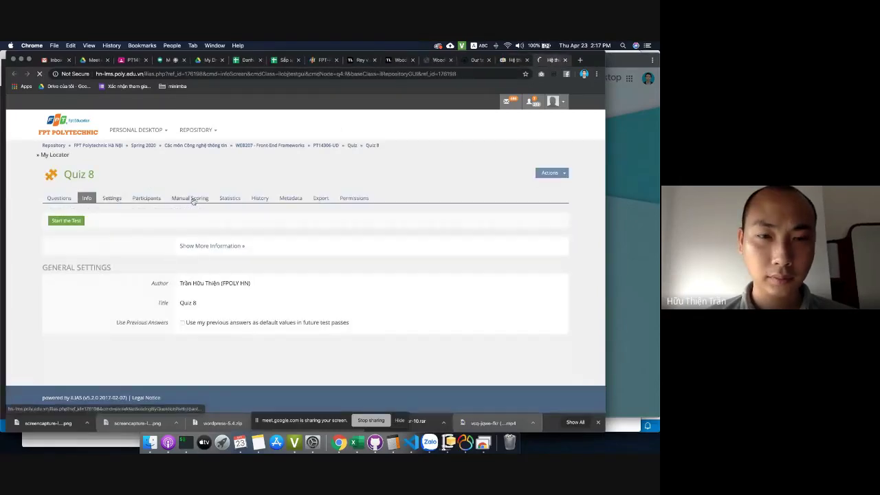
scroll(177, 236, down, 5)
scroll(237, 273, down, 4)
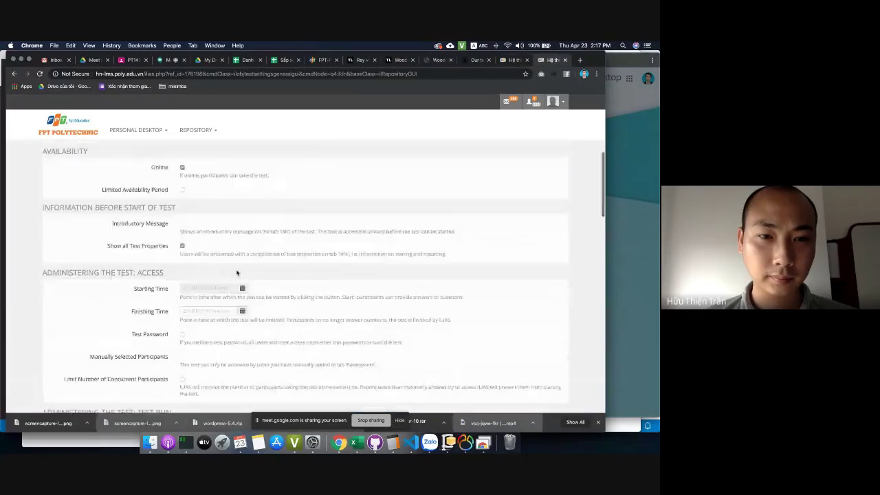
click(243, 313)
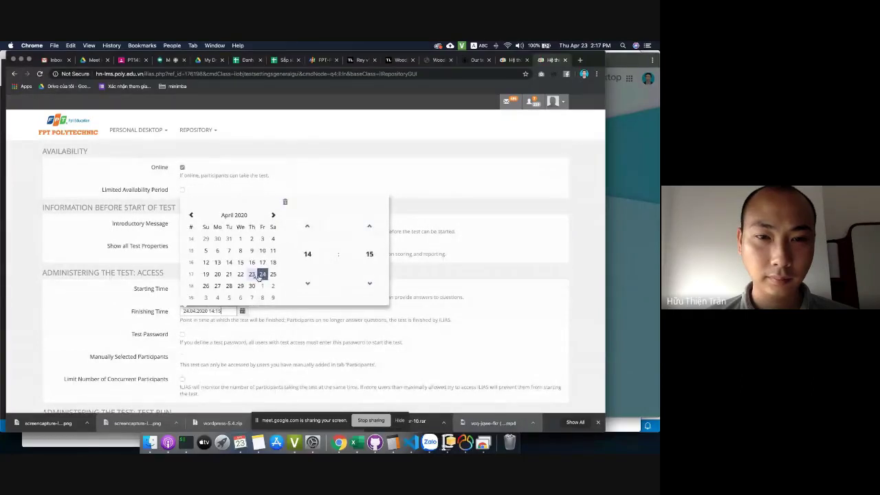
click(307, 255)
click(368, 289)
click(370, 254)
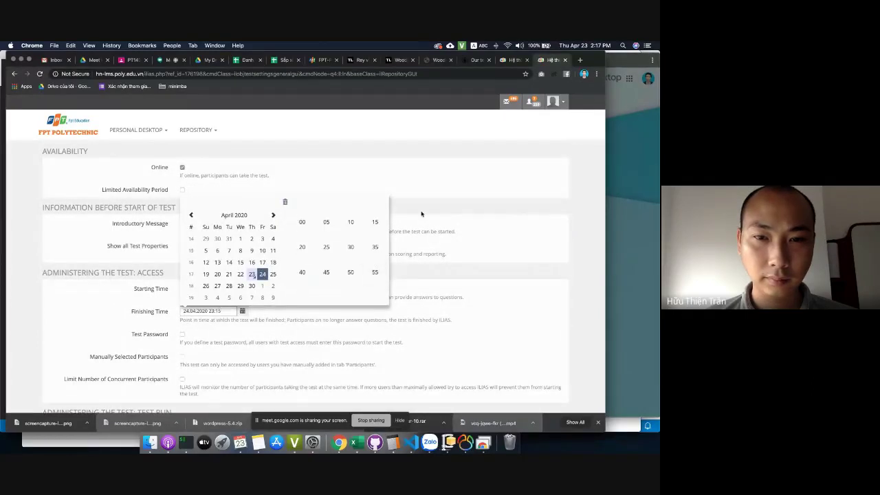
click(400, 230)
Set the minutes of Quiz 8's finishing time to 55 and save the settings
click(244, 311)
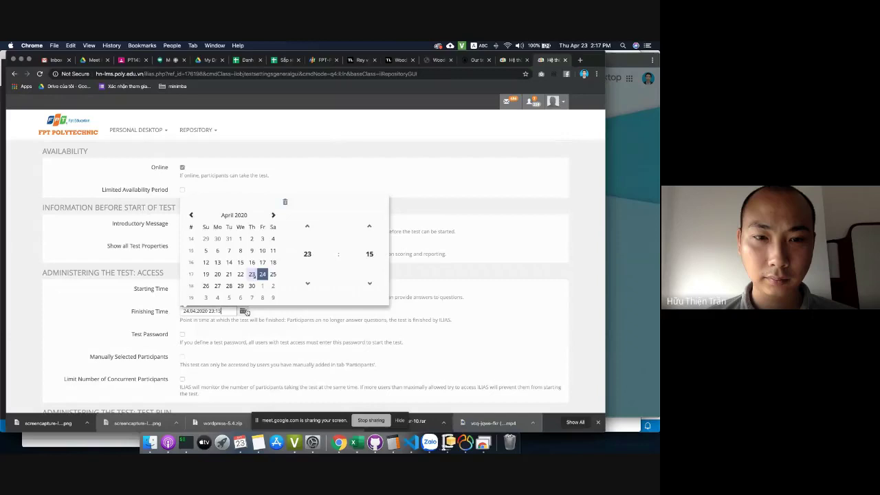
click(370, 256)
click(374, 279)
scroll(418, 213, up, 10)
click(555, 230)
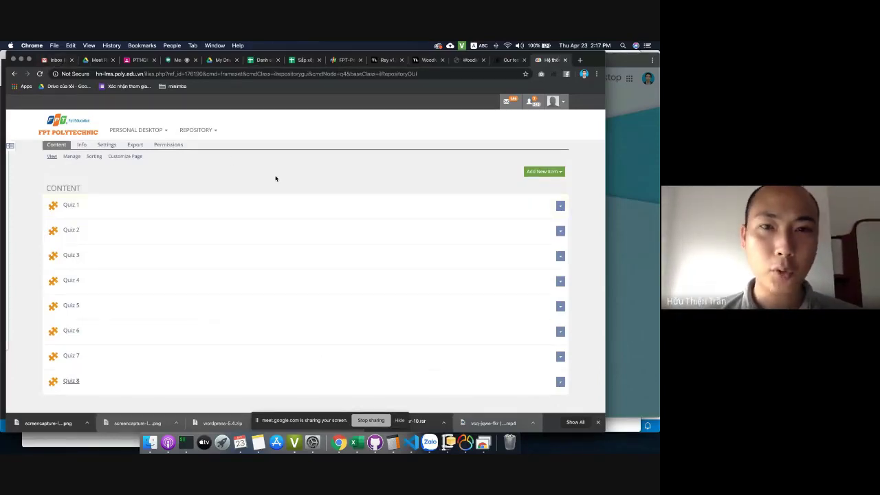
Open Quiz 1's statistics for all users and examine the participants' points, marks and answered questions
click(70, 205)
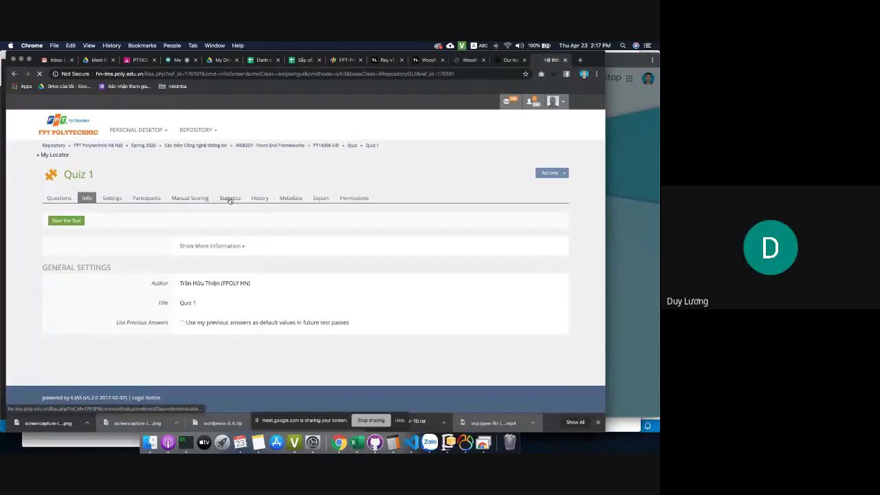
click(230, 199)
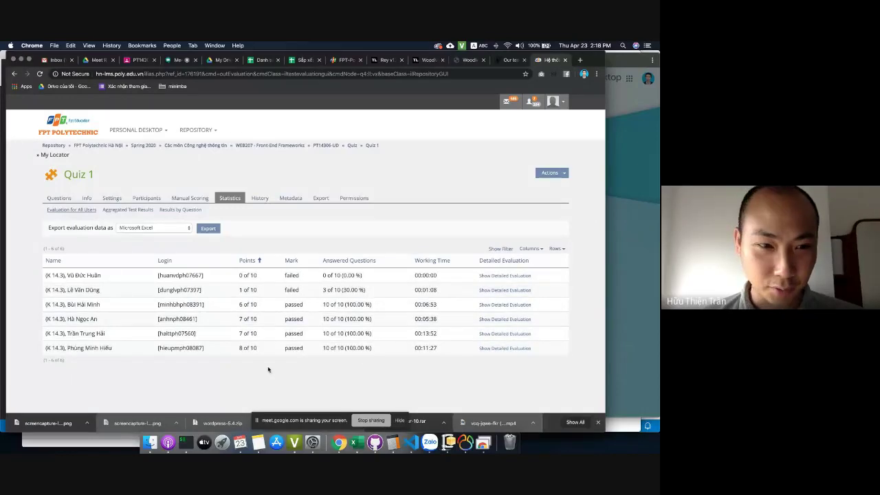
drag(137, 360, 413, 346)
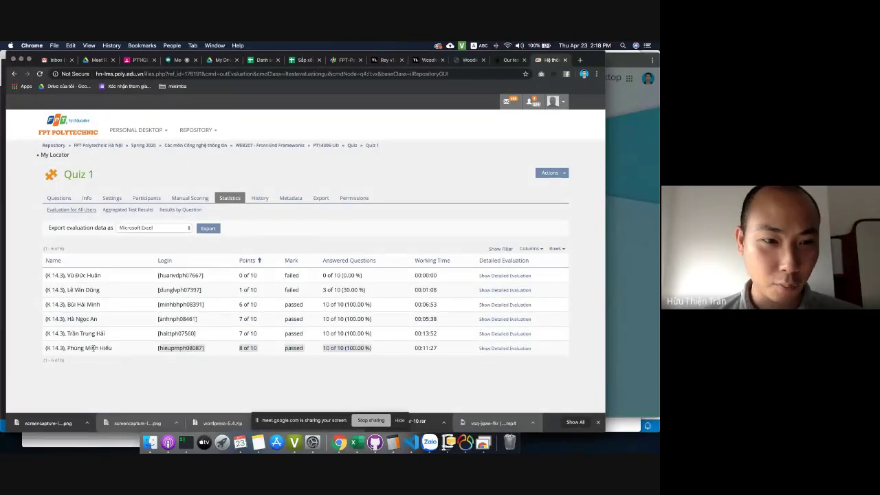
drag(63, 350, 136, 351)
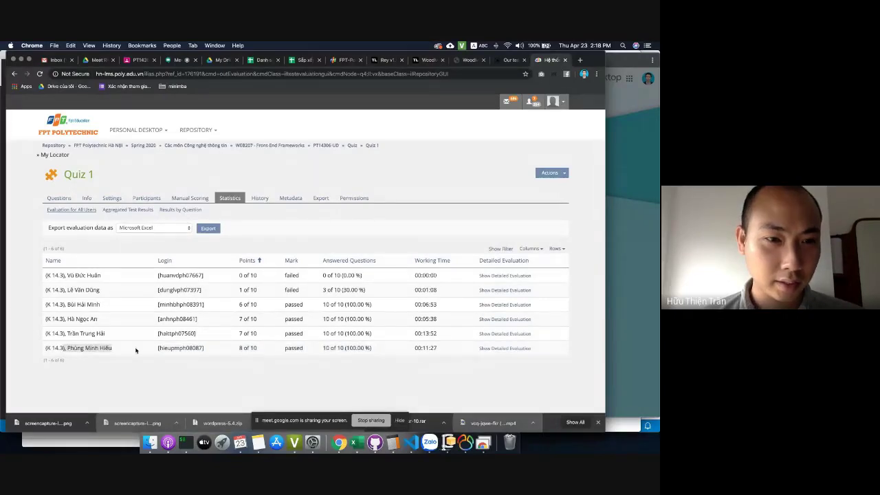
click(141, 352)
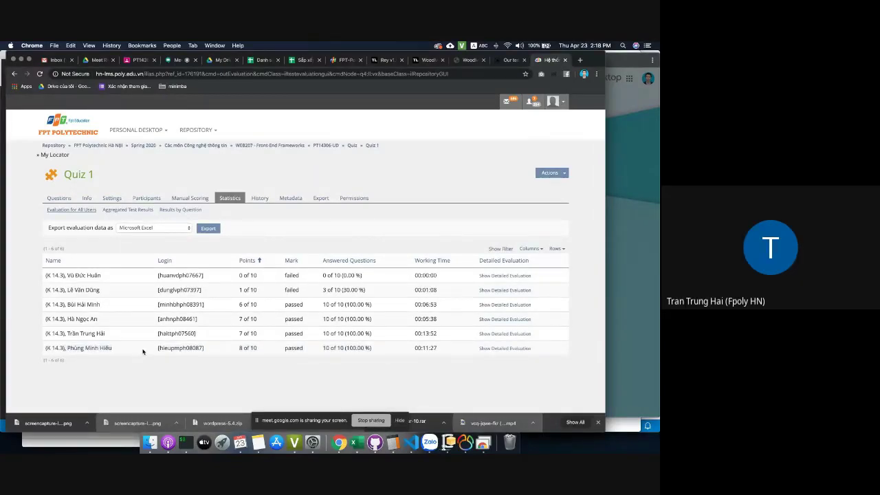
drag(231, 351, 283, 349)
click(282, 350)
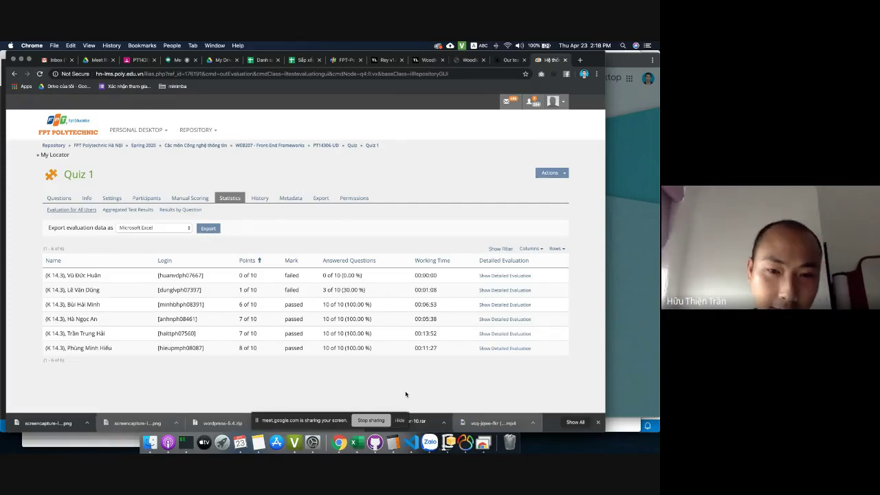
click(410, 442)
key(super+Tab)
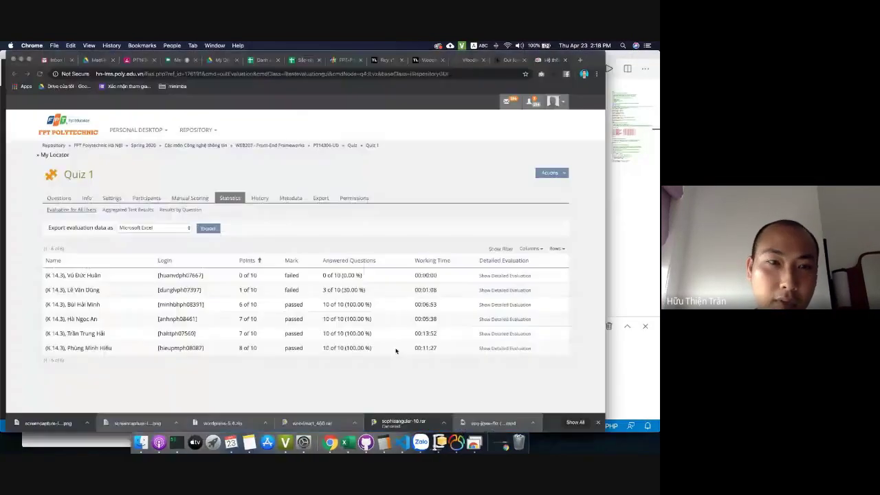
click(372, 230)
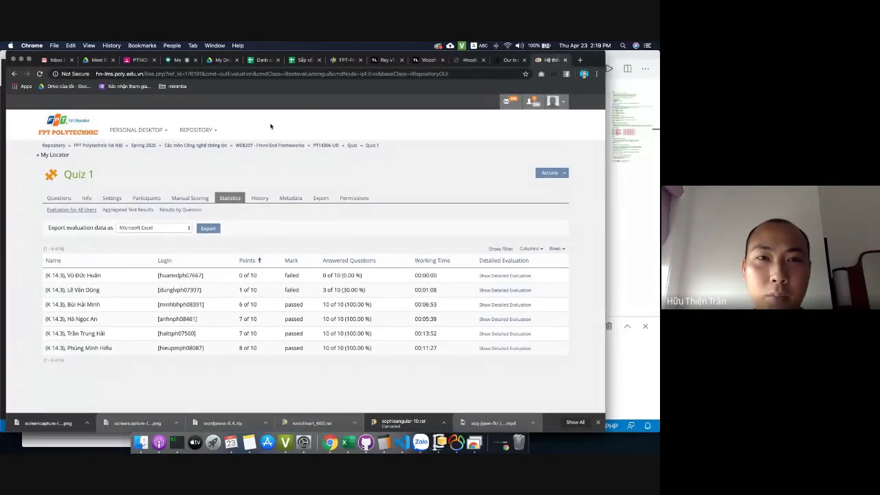
Switch to the Google Meet call, toggle the camera off and on again, and stop presenting the screen
click(178, 61)
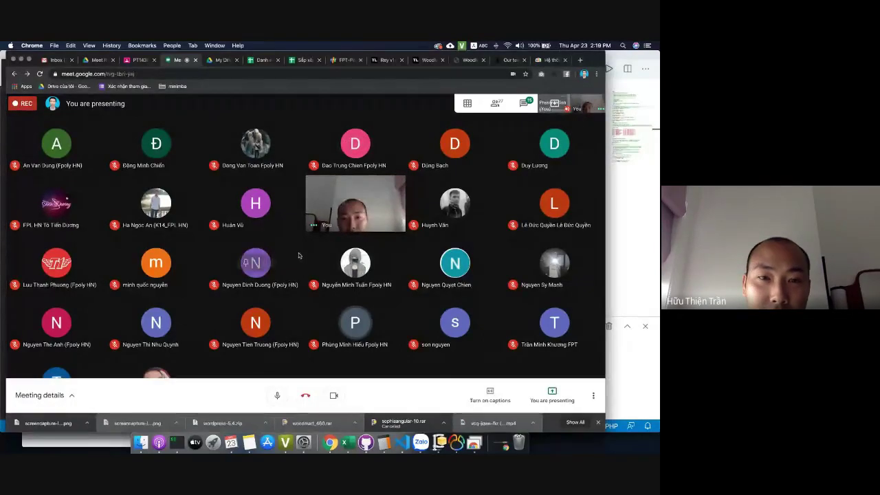
click(336, 397)
click(333, 396)
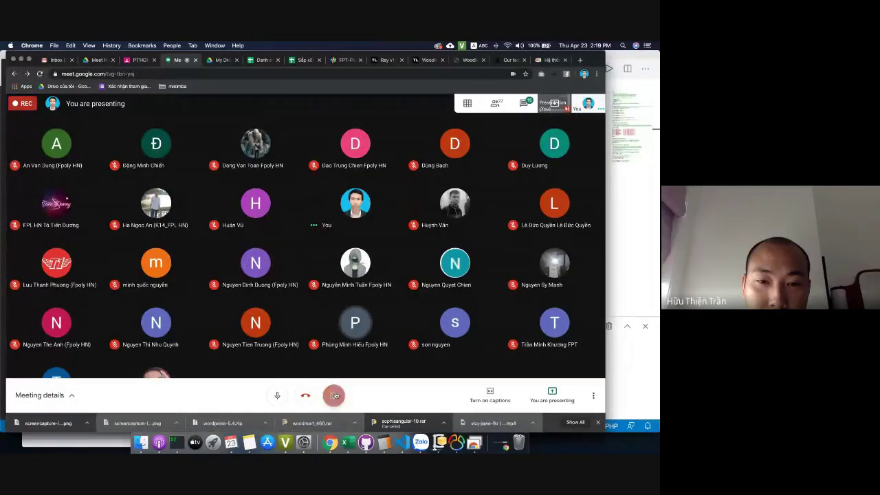
click(552, 395)
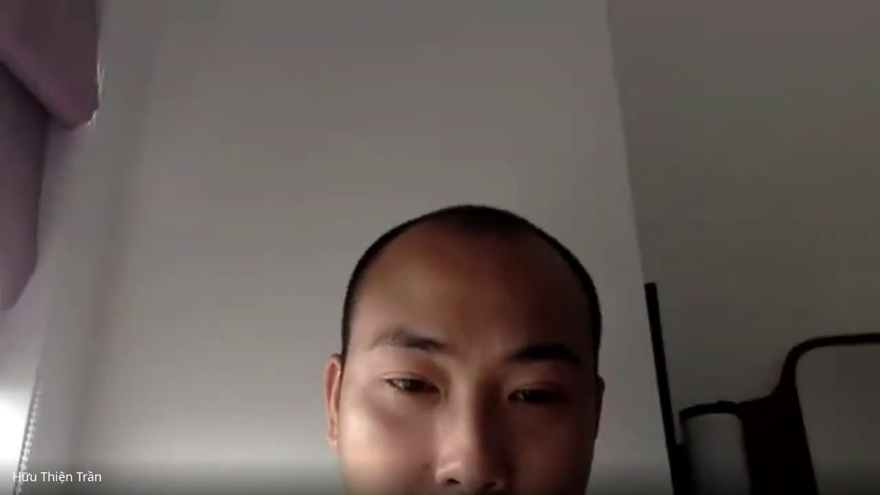